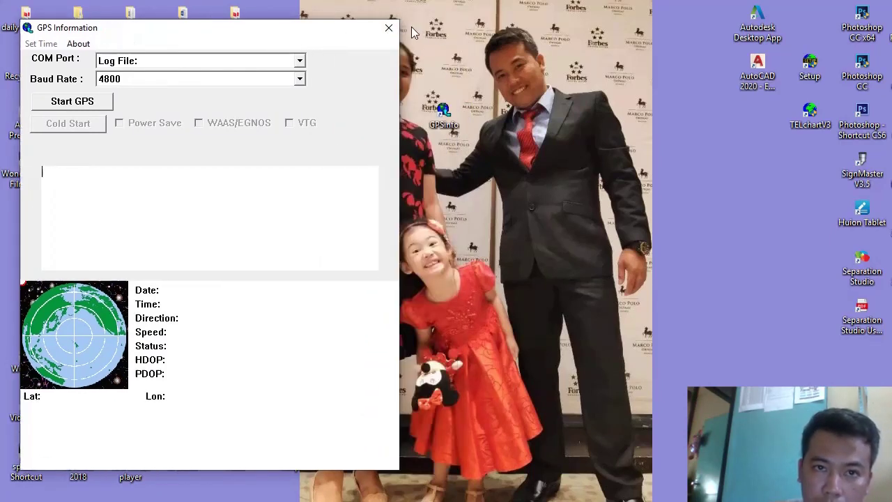
# Close the GPS Information window and move the GPSinfo desktop shortcut to the free spot above the Setup icon.
pyautogui.click(389, 28)
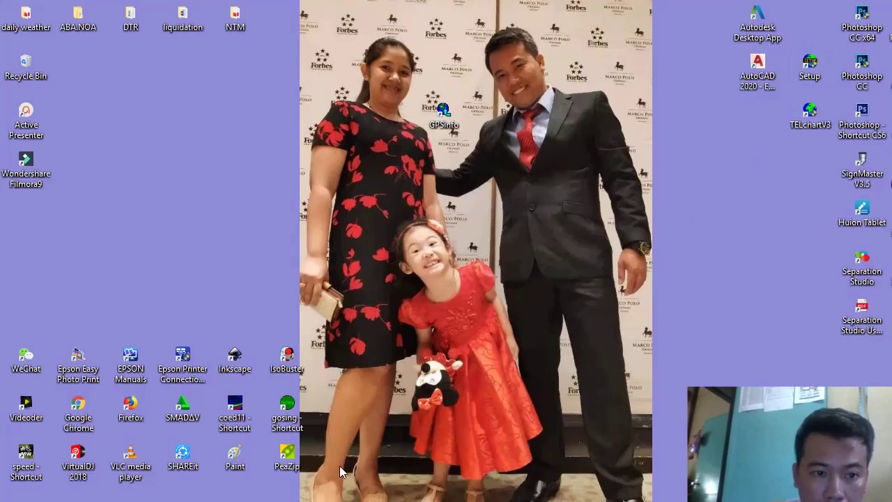
pyautogui.rightClick(538, 159)
pyautogui.click(480, 201)
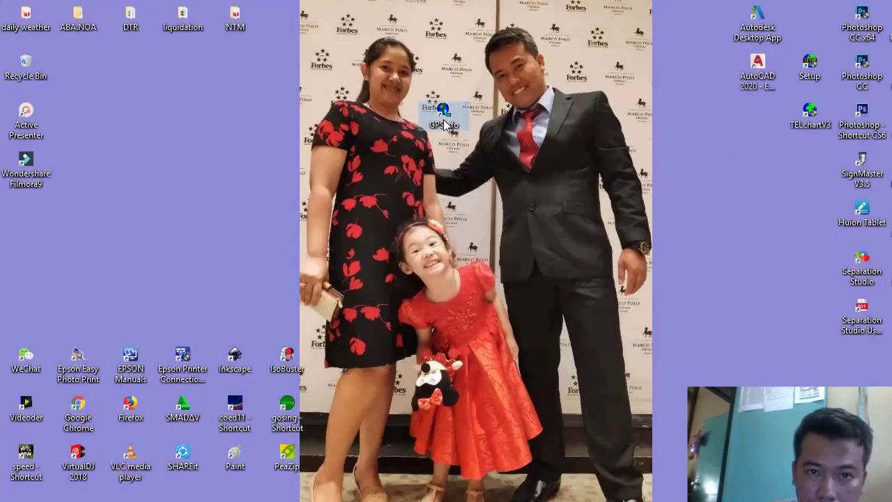
pyautogui.moveTo(444, 118); pyautogui.dragTo(809, 17)
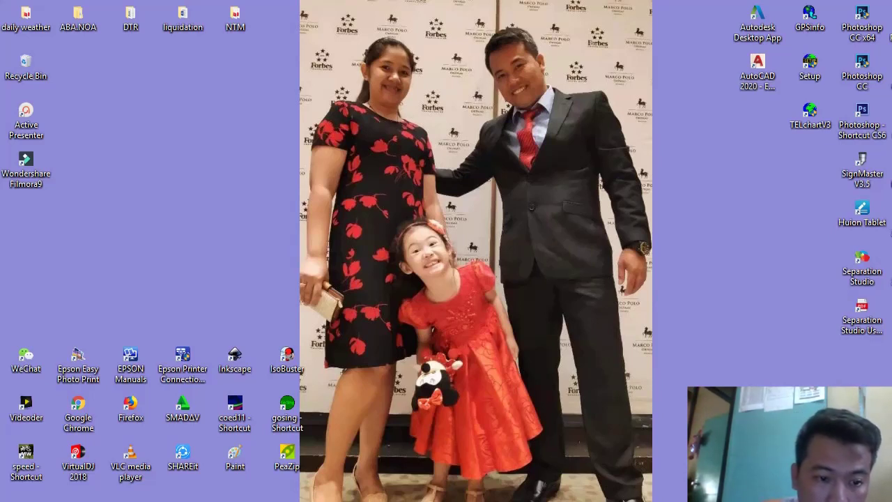
# In File Explorer, open the gps folder inside the nuatical folder on the Data (D:) drive.
pyautogui.press('super+e')
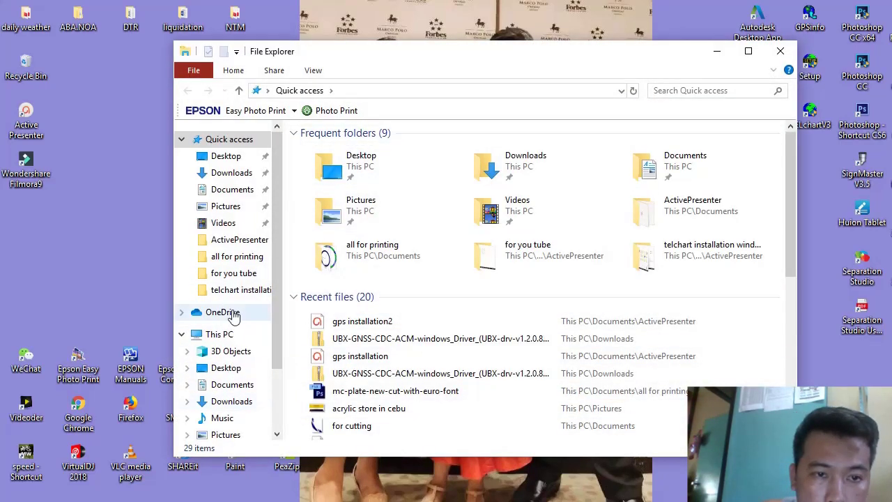
pyautogui.scroll(-2, 233, 307)
pyautogui.click(227, 390)
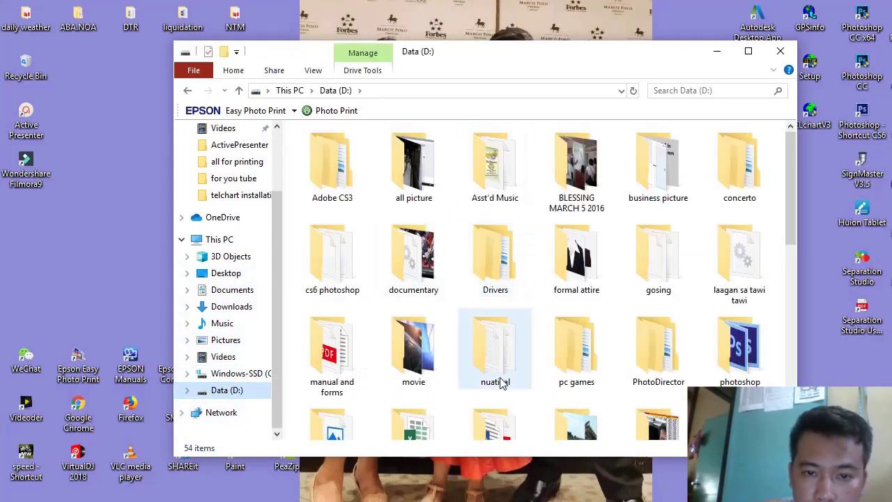
pyautogui.doubleClick(491, 384)
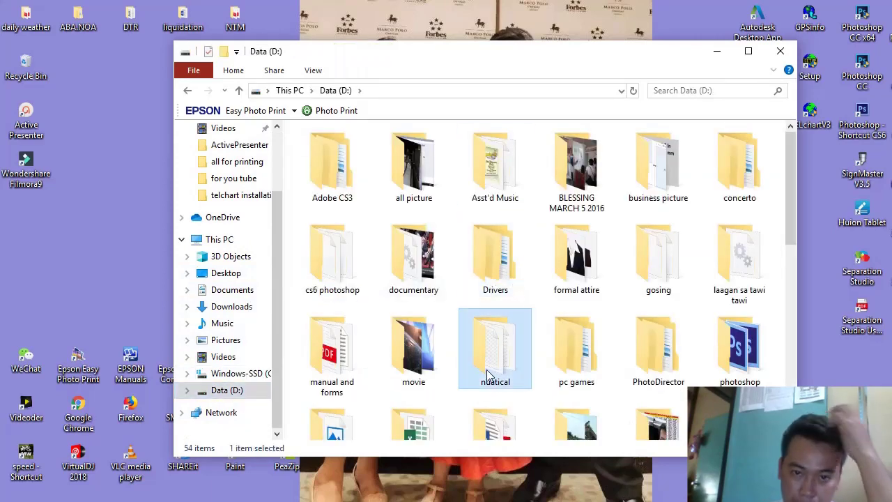
pyautogui.doubleClick(344, 154)
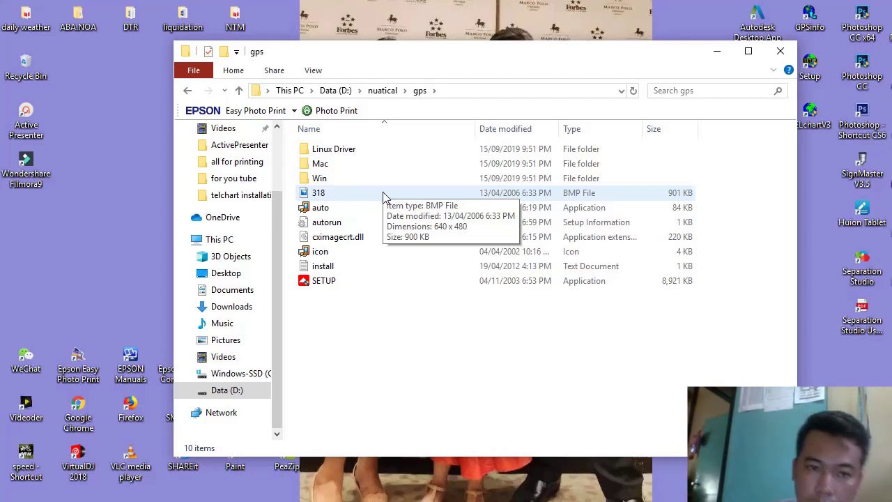
# Run the auto application from the gps folder to start the USB GPS Receiver installer.
pyautogui.doubleClick(352, 212)
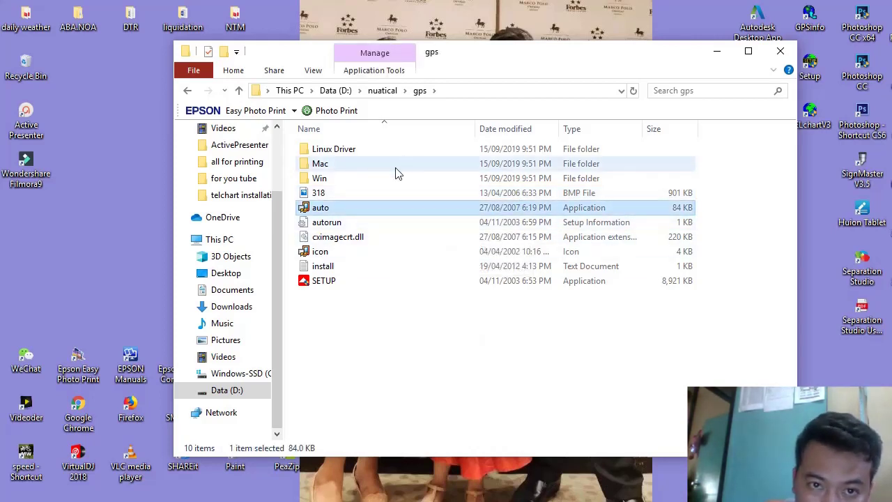
pyautogui.doubleClick(341, 207)
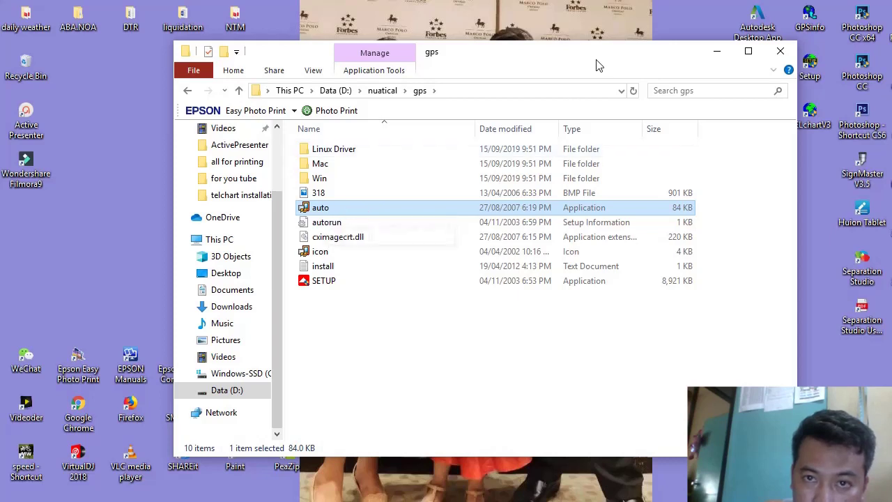
pyautogui.moveTo(595, 66)
pyautogui.mouseDown()
pyautogui.moveTo(571, 88)
pyautogui.moveTo(583, 66)
pyautogui.mouseUp()
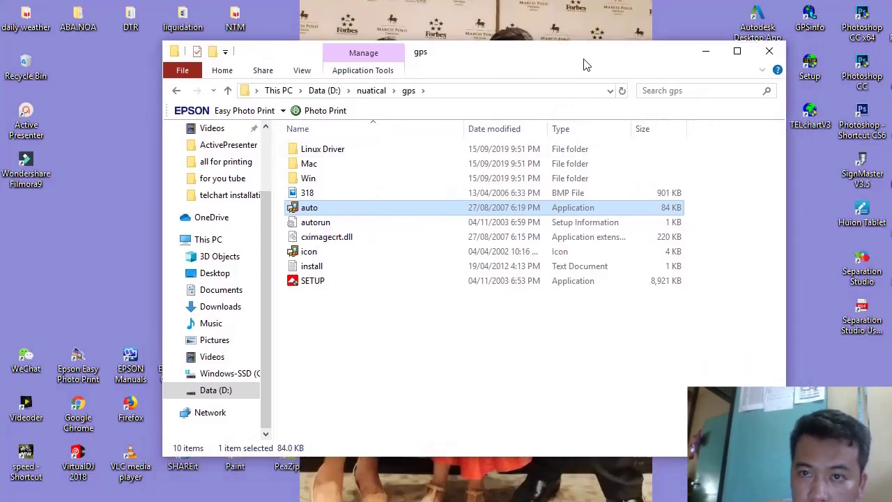
pyautogui.doubleClick(326, 209)
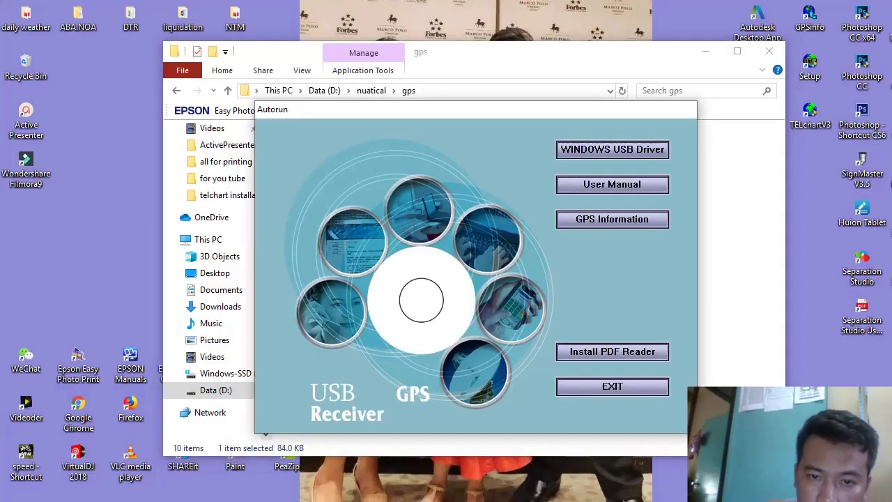
# Repair the PL-2303 Windows USB driver installation and finish with the option to restart the computer later.
pyautogui.click(601, 150)
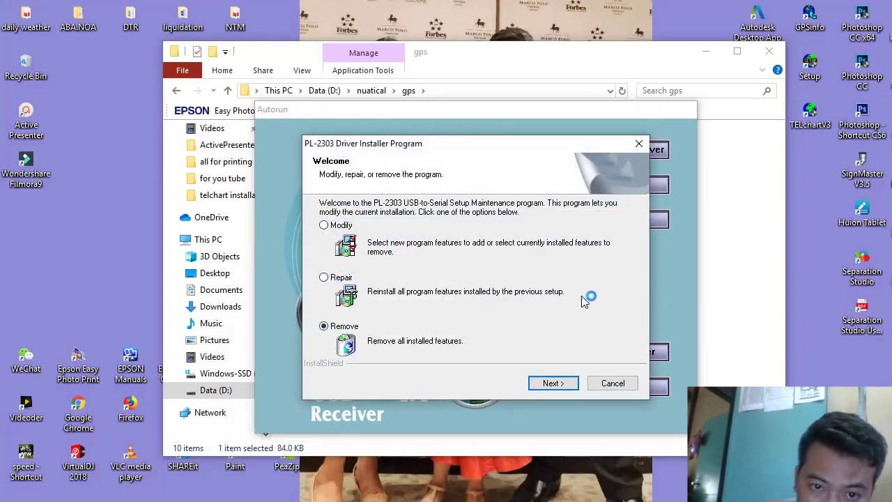
pyautogui.click(325, 278)
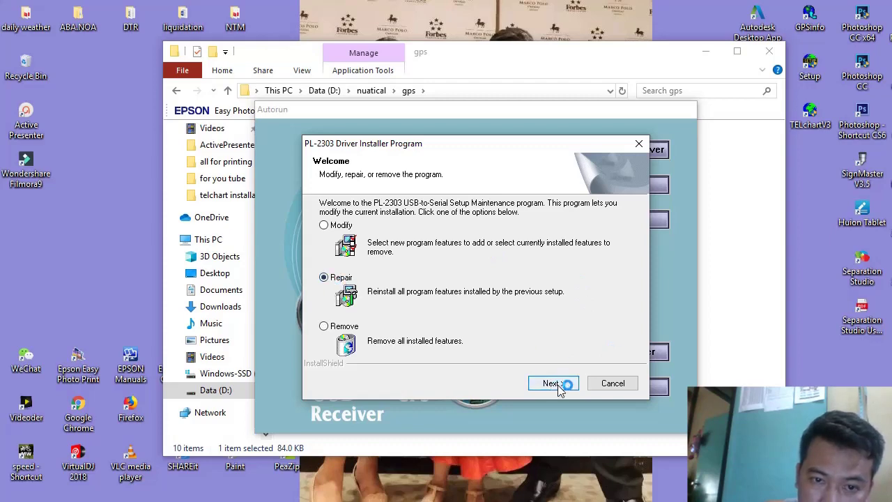
pyautogui.click(557, 385)
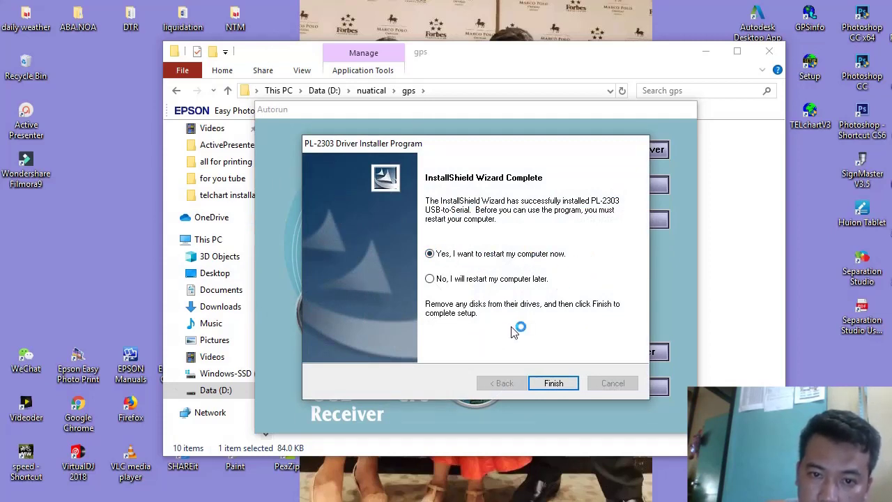
pyautogui.click(430, 279)
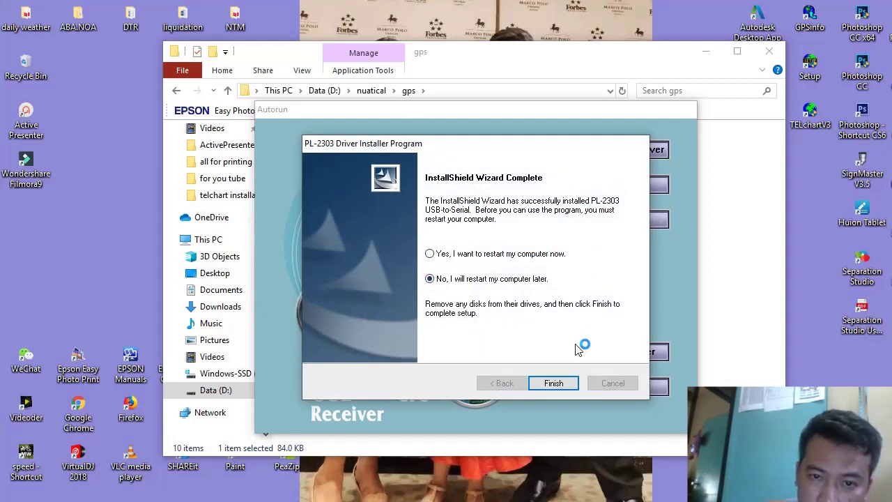
pyautogui.click(553, 384)
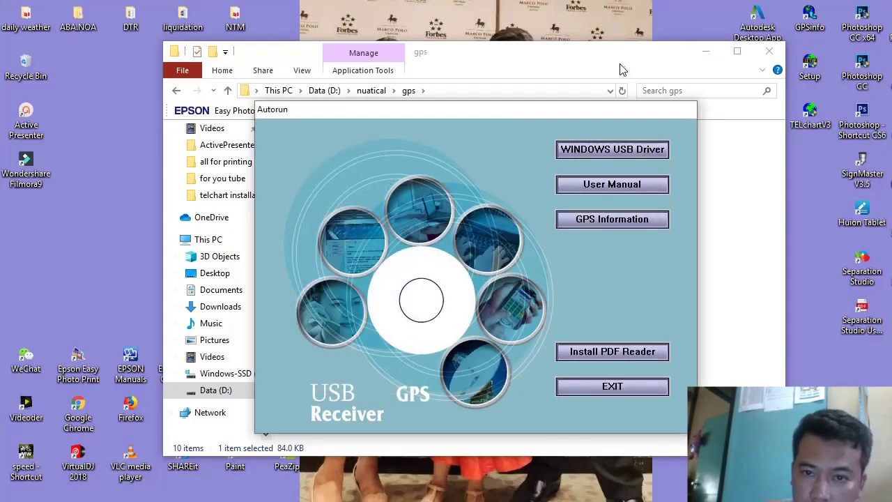
# Install GPSinfo into C:\Program Files (x86)\GPSinfo with a desktop icon, and launch it on finishing the setup.
pyautogui.click(592, 221)
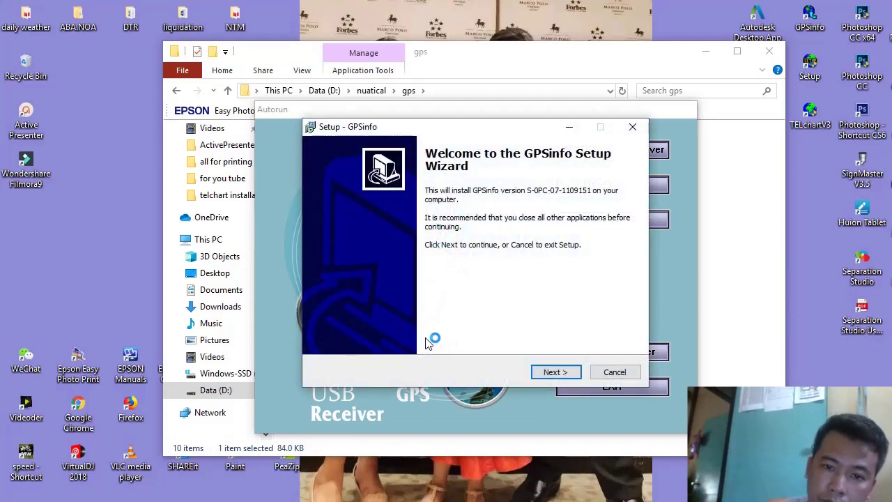
pyautogui.click(549, 372)
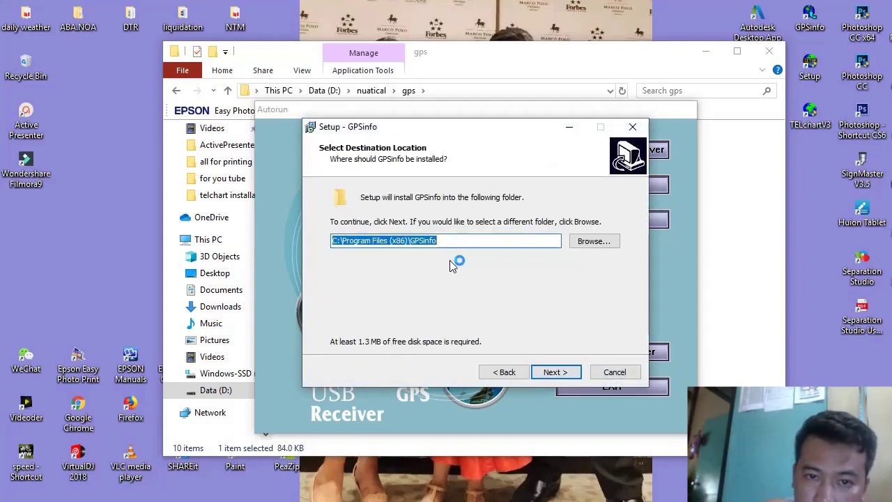
pyautogui.click(553, 372)
pyautogui.click(553, 372)
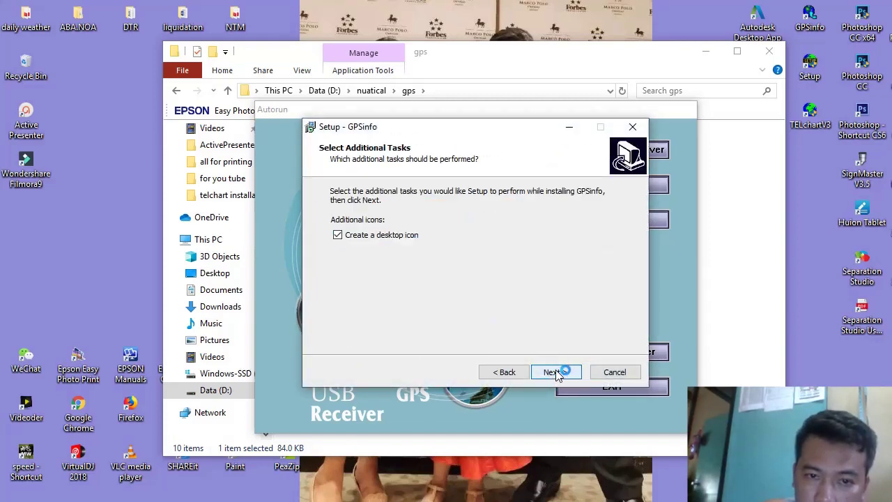
pyautogui.click(338, 237)
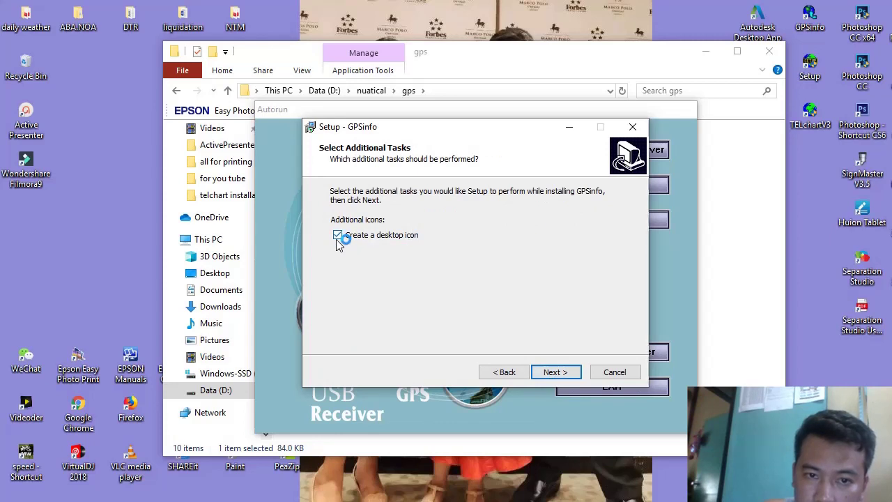
pyautogui.click(563, 371)
pyautogui.click(565, 372)
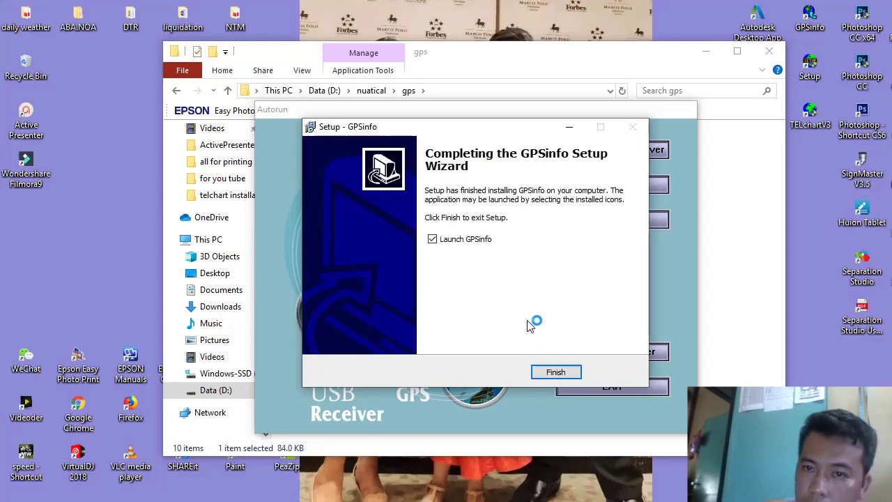
pyautogui.click(561, 371)
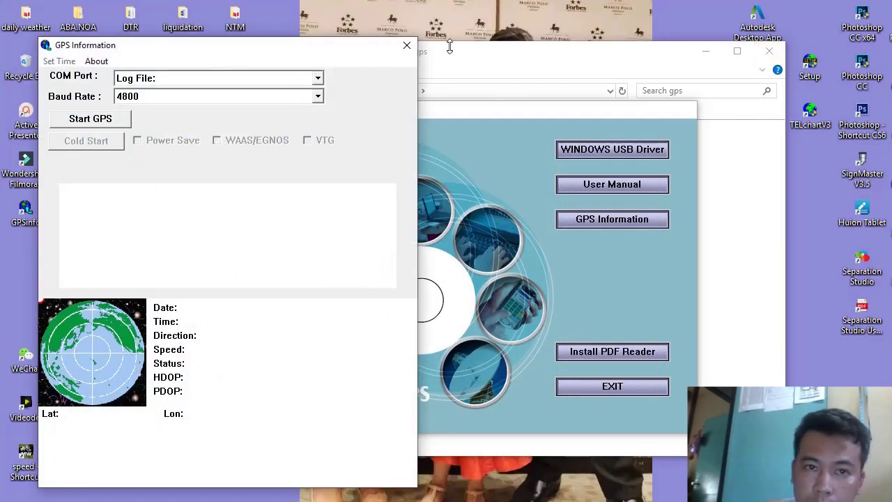
# Close the gps folder and exit the Autorun installer, then place the new GPSinfo shortcut above the Setup icon.
pyautogui.click(518, 61)
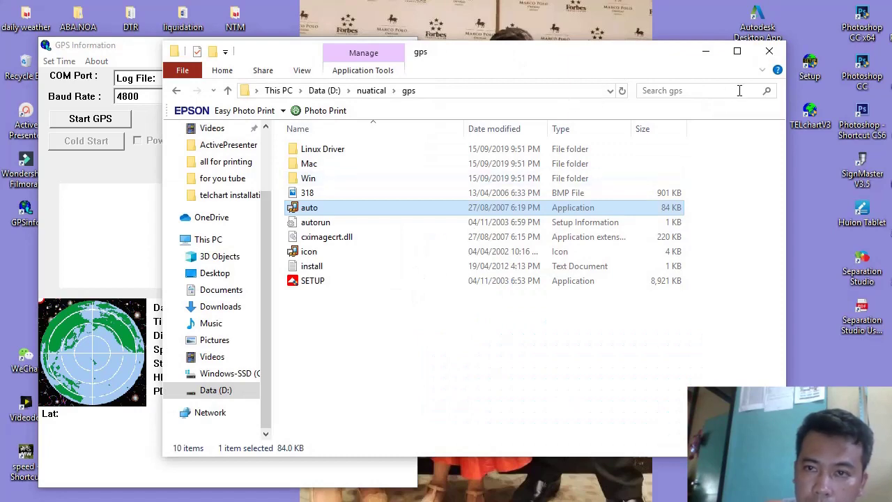
pyautogui.click(769, 50)
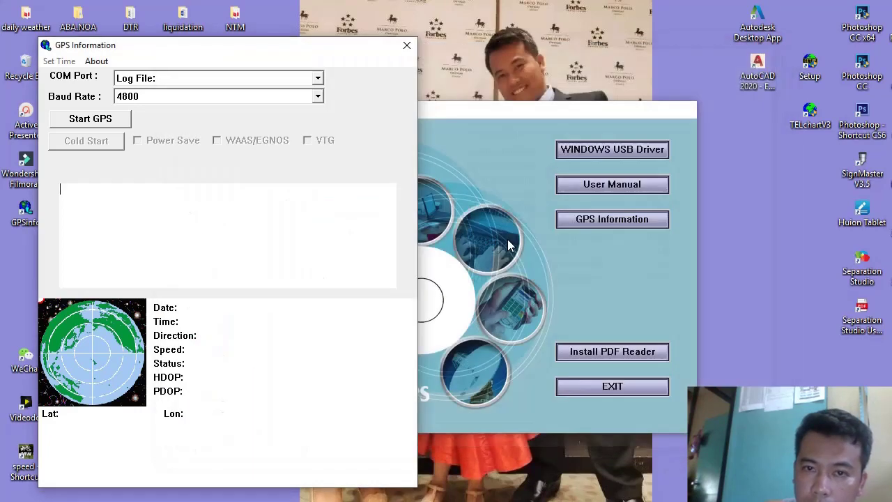
pyautogui.click(627, 384)
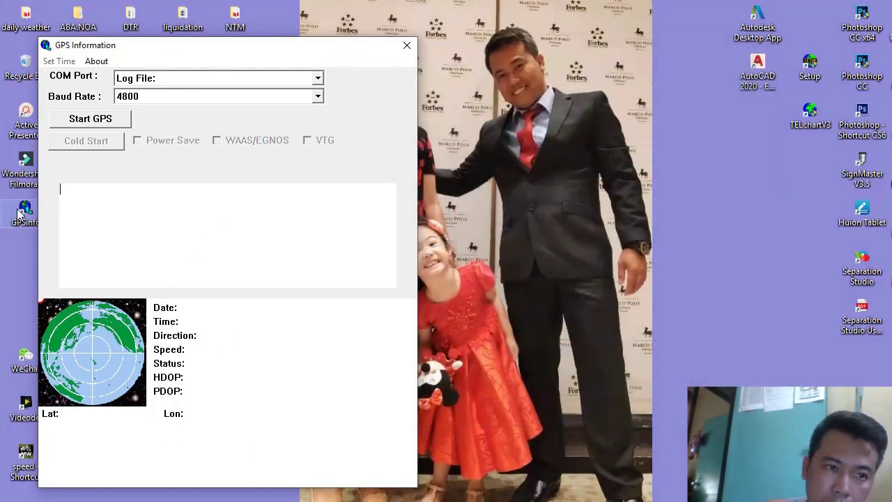
pyautogui.moveTo(19, 213); pyautogui.dragTo(805, 22)
# Check which ports the COM Port list offers in the GPS Information window, keeping Log File selected.
pyautogui.moveTo(251, 48); pyautogui.dragTo(295, 37)
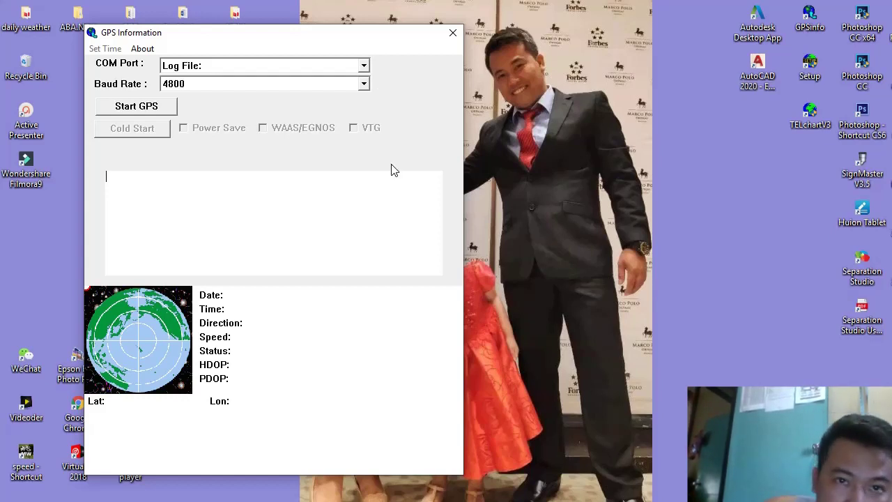
pyautogui.click(365, 65)
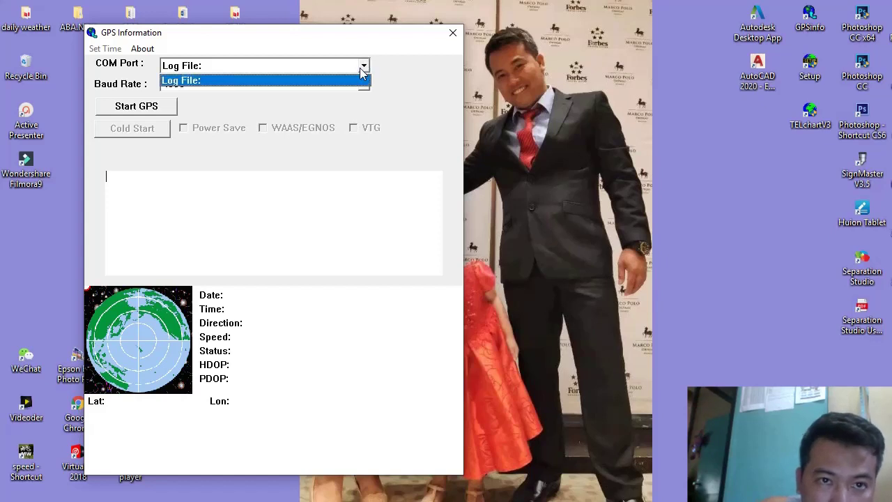
pyautogui.click(365, 65)
pyautogui.click(365, 65)
pyautogui.click(354, 50)
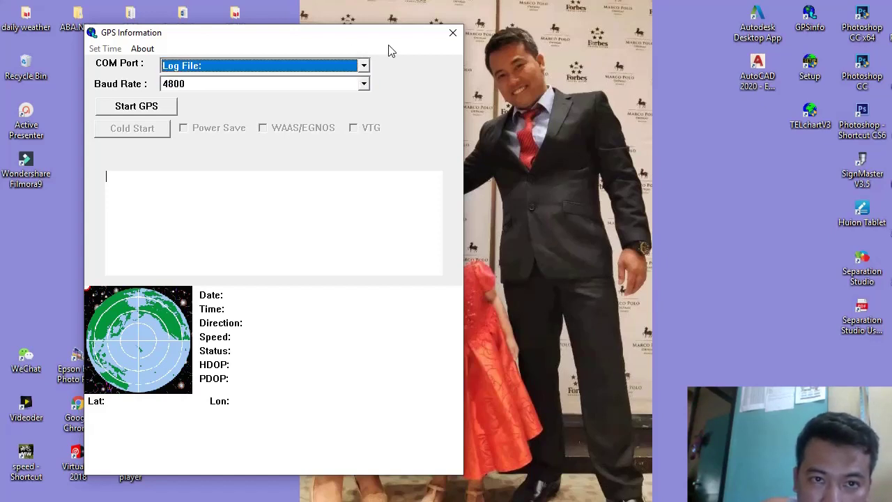
pyautogui.moveTo(359, 36); pyautogui.dragTo(419, 43)
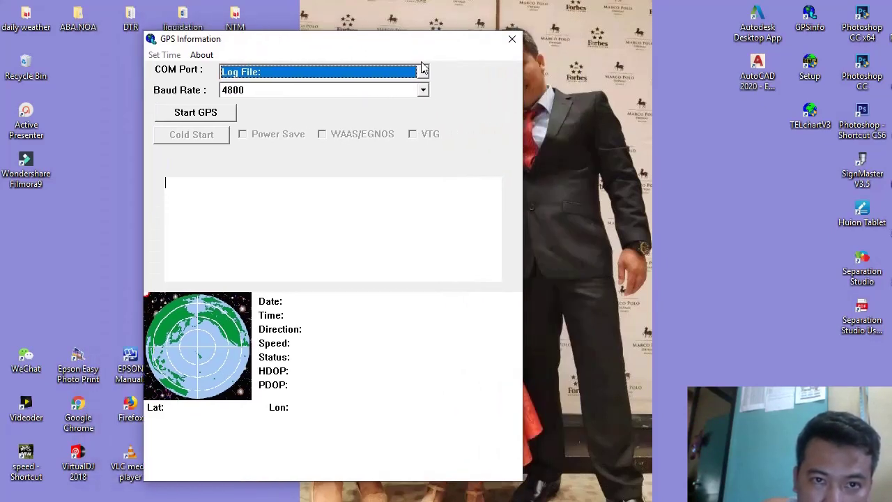
pyautogui.click(423, 71)
pyautogui.click(451, 89)
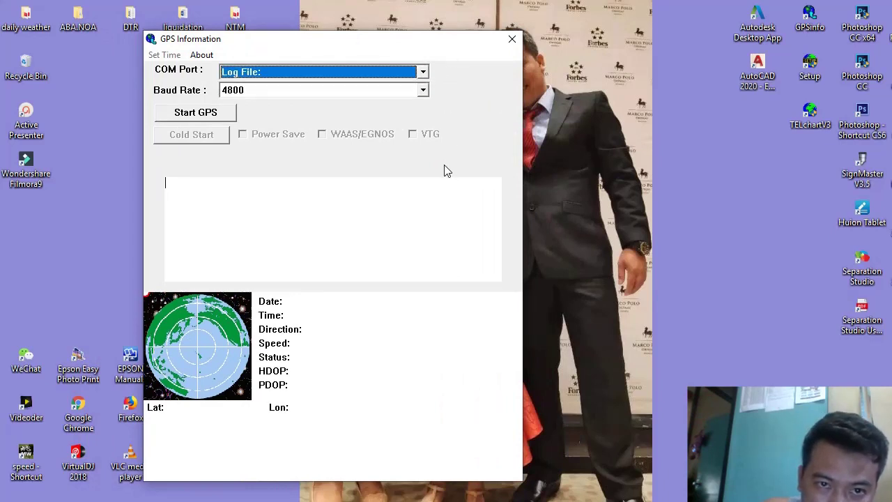
pyautogui.moveTo(411, 52); pyautogui.dragTo(430, 48)
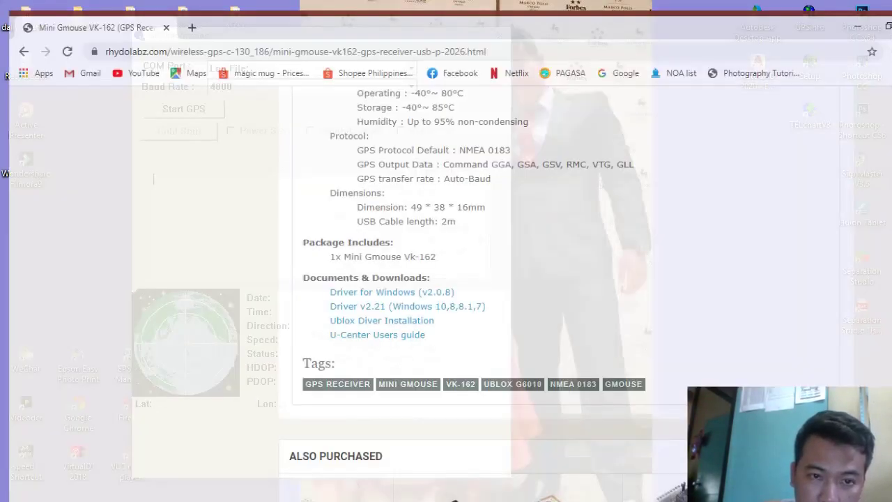
# Switch to Chrome, return to the "vk 162 driver" search results and open rhydoLABZ's Mini Gmouse VK-162 (GPS Receiver USB) page.
pyautogui.scroll(5, 202, 357)
pyautogui.scroll(10, 202, 356)
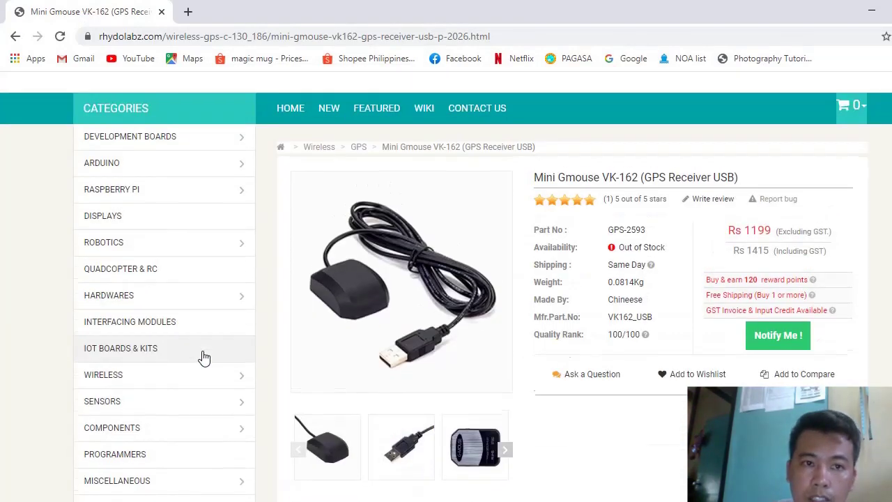
pyautogui.click(15, 36)
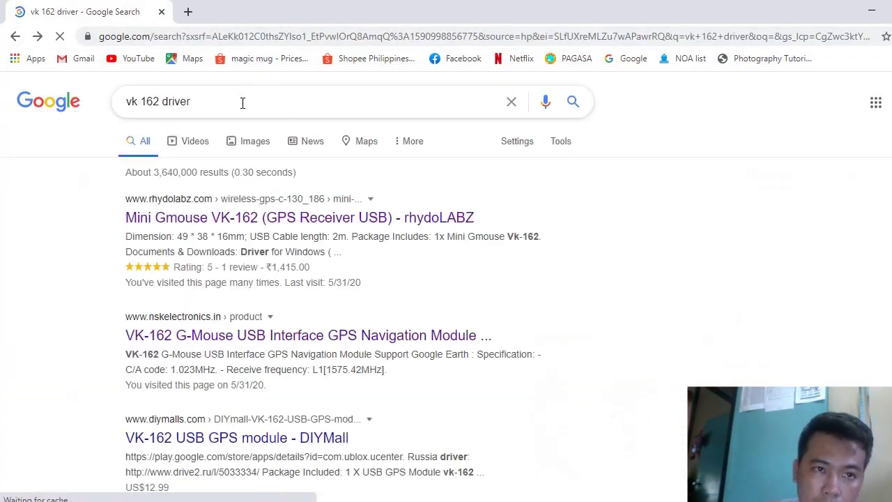
pyautogui.click(243, 102)
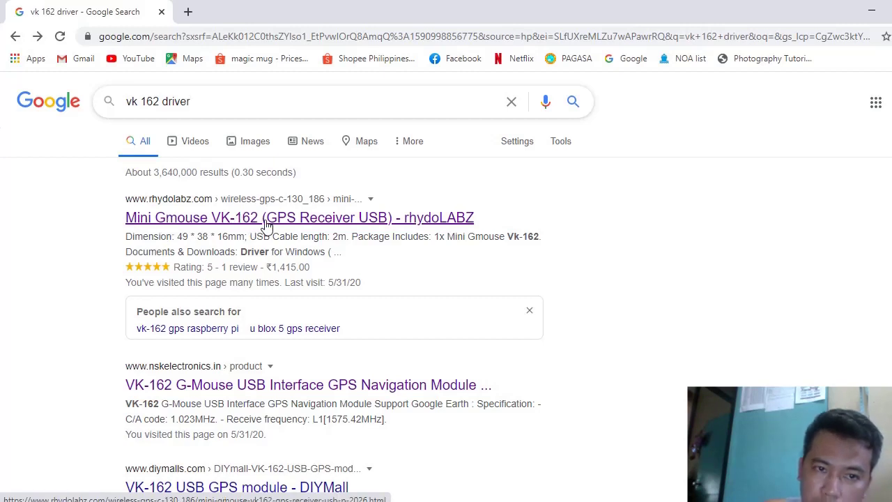
pyautogui.click(301, 219)
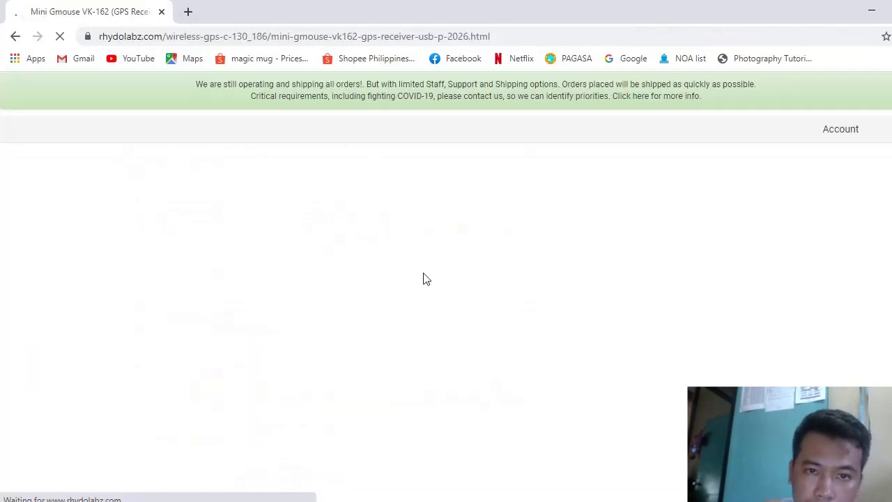
# Download "Driver for Windows (v2.0.8)" from the Documents & Downloads section of the Mini Gmouse VK-162 product page.
pyautogui.scroll(-4, 444, 294)
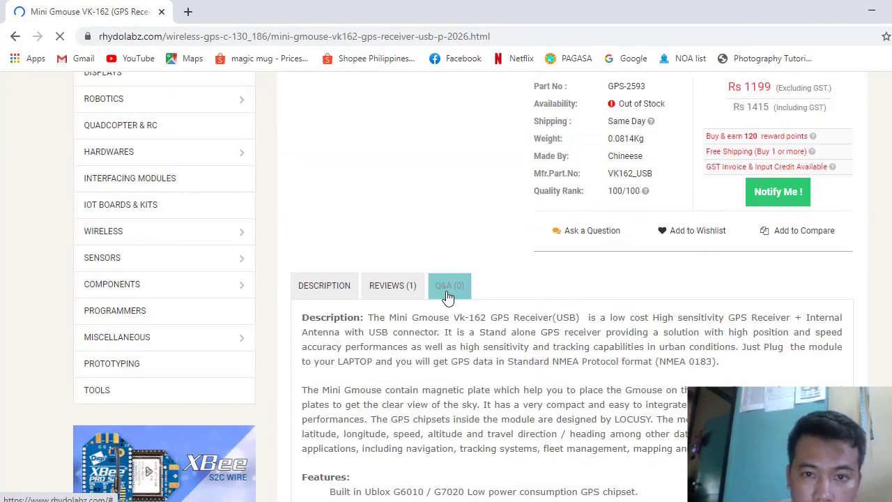
pyautogui.scroll(2, 447, 296)
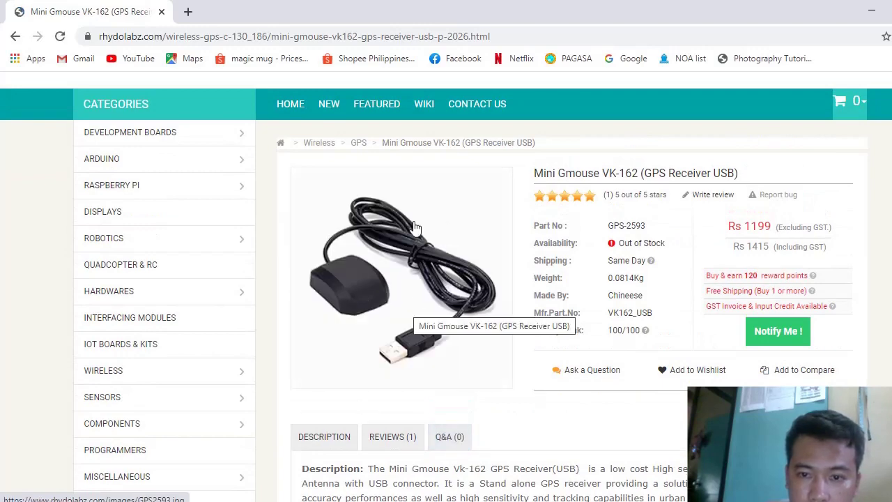
pyautogui.scroll(-1, 354, 276)
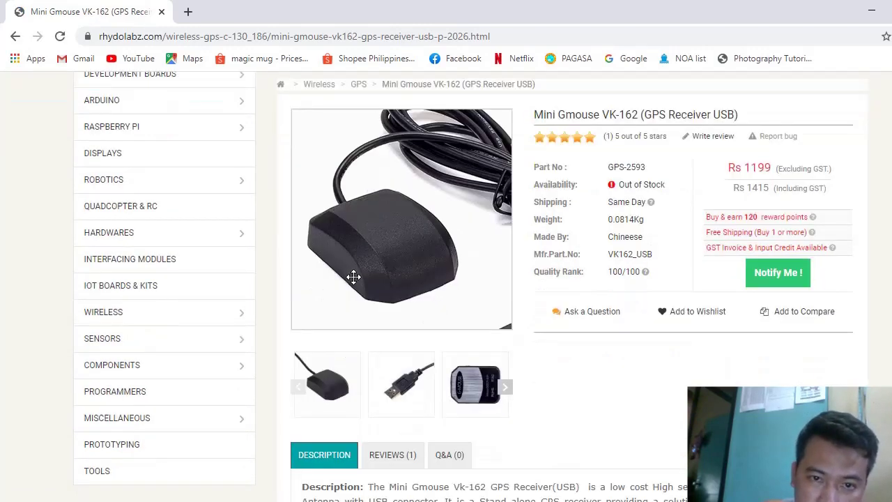
pyautogui.scroll(-1, 353, 277)
pyautogui.scroll(-3, 434, 231)
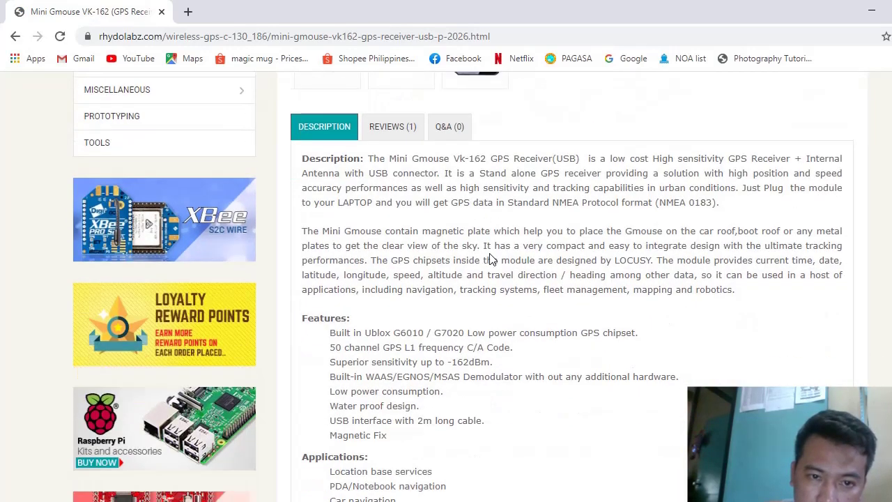
pyautogui.scroll(-12, 492, 259)
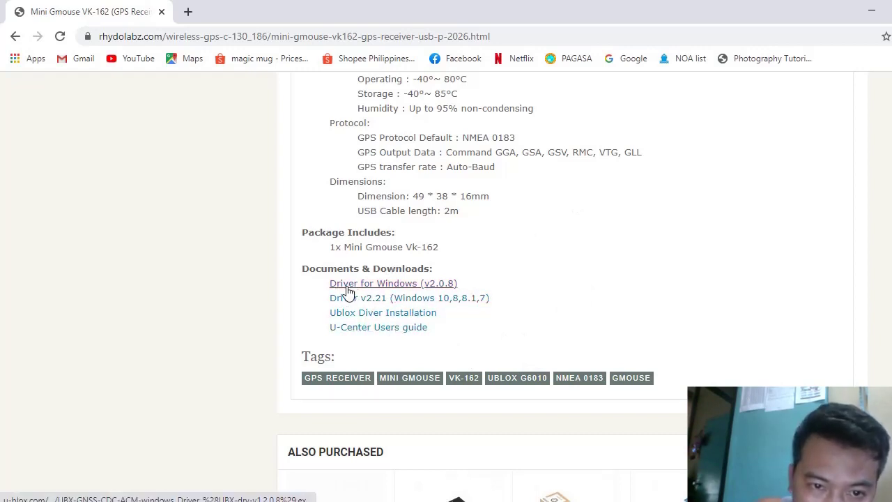
pyautogui.click(405, 284)
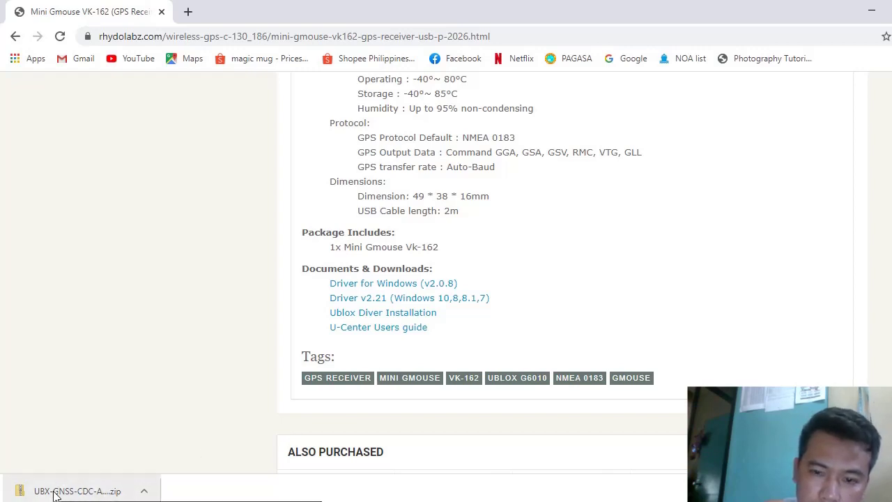
# Open the downloaded UBX-GNSS-CDC-ACM zip archive and run the ubloxGnss_usbcdc_windows installer inside it.
pyautogui.click(64, 491)
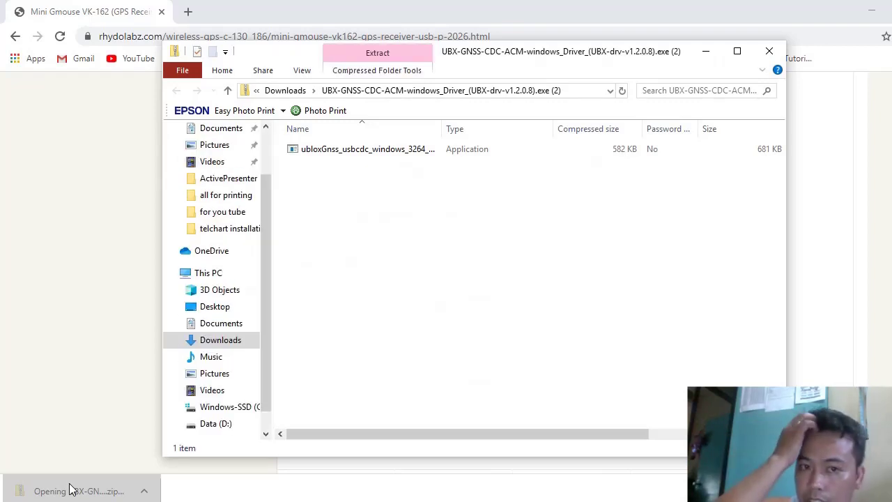
pyautogui.click(364, 149)
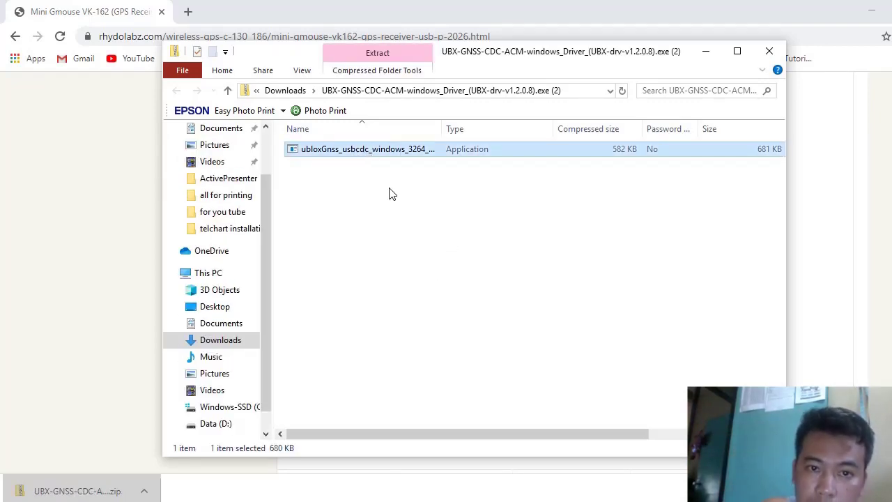
pyautogui.doubleClick(441, 149)
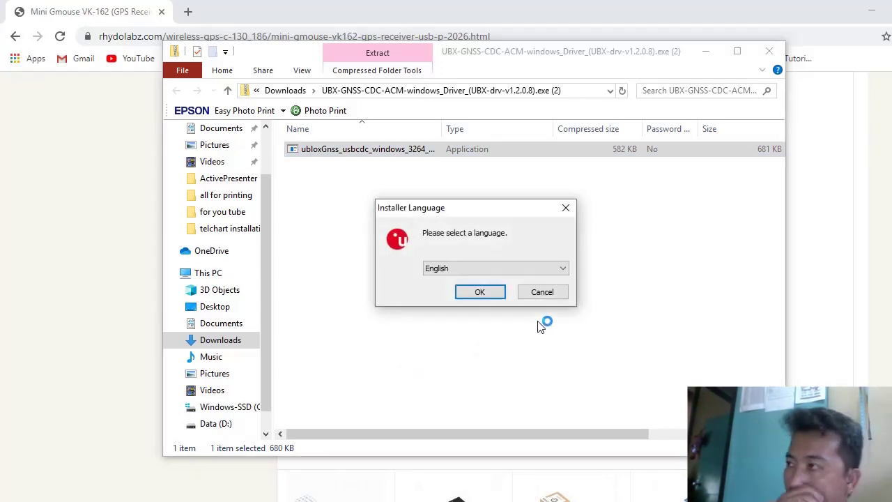
# Install the u-blox GNSS USB Windows Driver in English, completing the Device Driver Installation Wizard and the setup wizard.
pyautogui.click(483, 295)
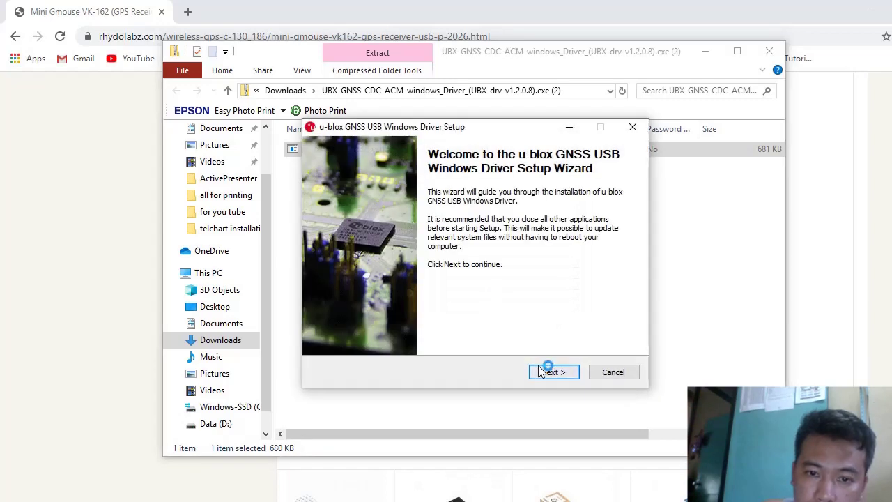
pyautogui.click(548, 371)
pyautogui.click(558, 372)
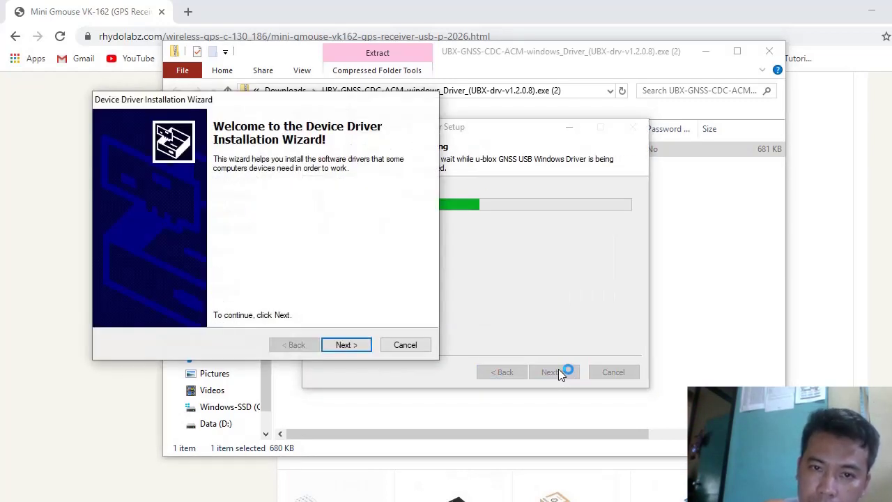
pyautogui.click(350, 343)
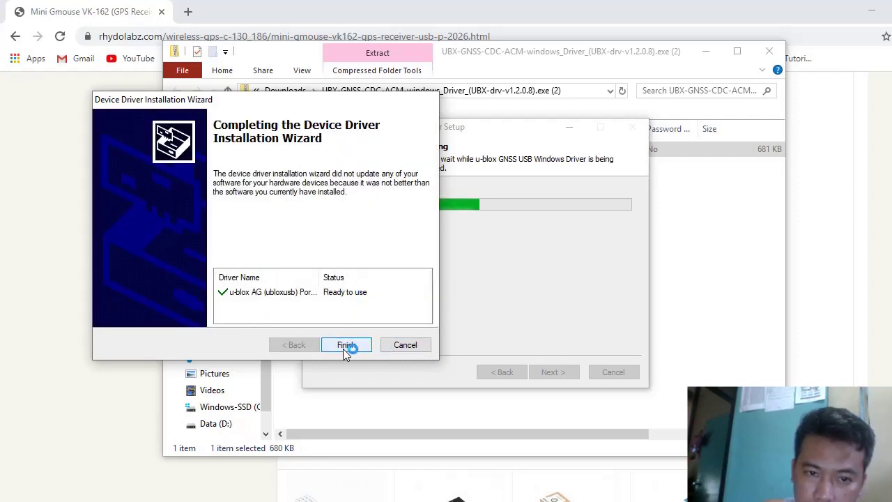
pyautogui.click(345, 345)
pyautogui.click(556, 371)
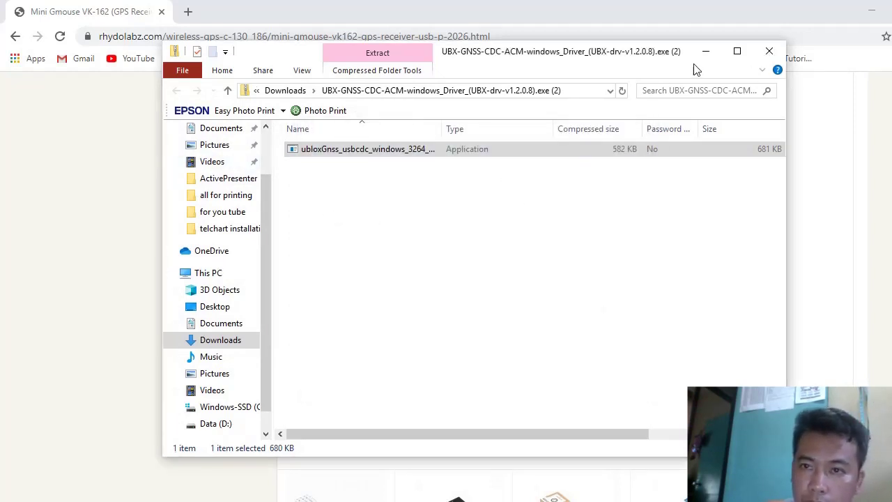
# Close the driver archive's folder window and the GPS Information program.
pyautogui.click(770, 52)
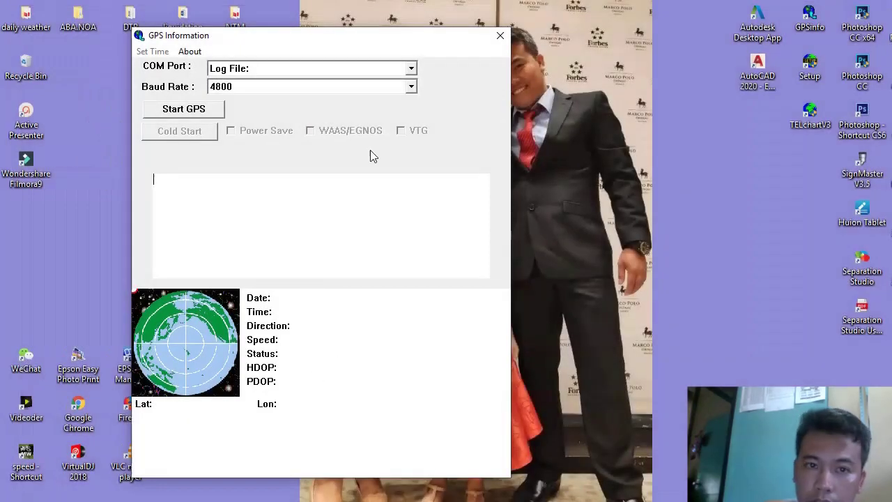
pyautogui.click(501, 36)
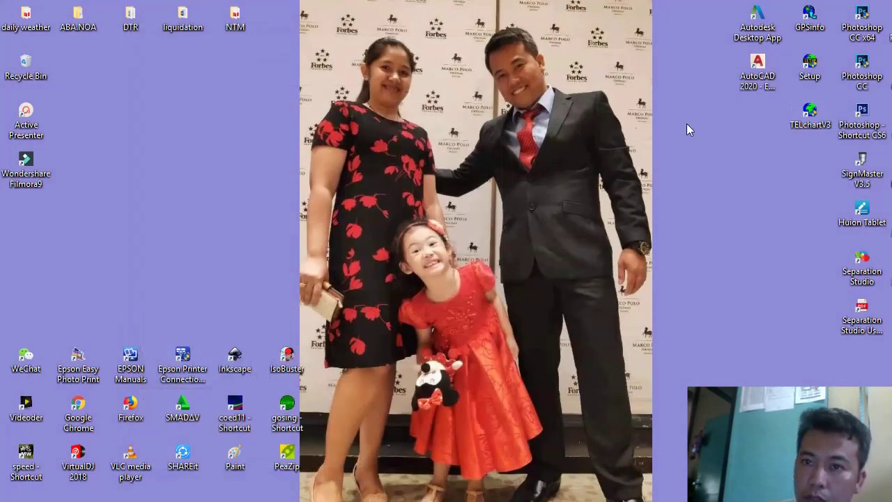